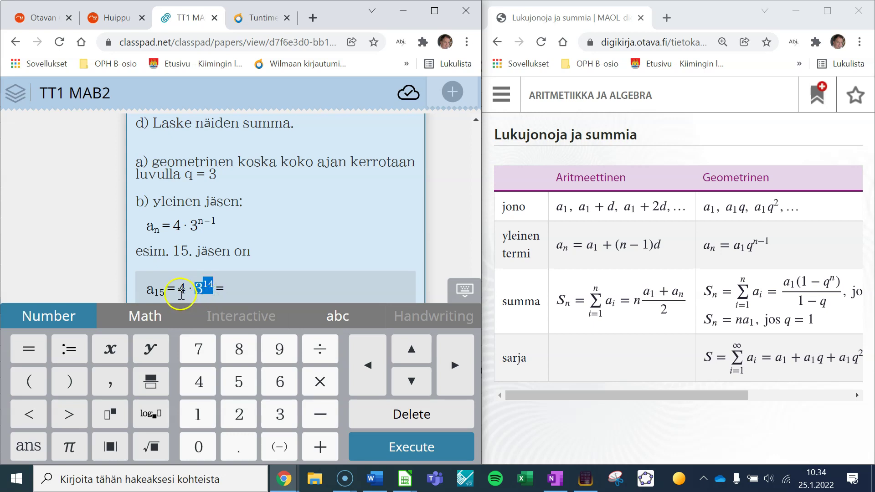
# Step: In SpeedCrunch, calculate 3^14 and multiply the answer by 4
pyautogui.click(242, 287)
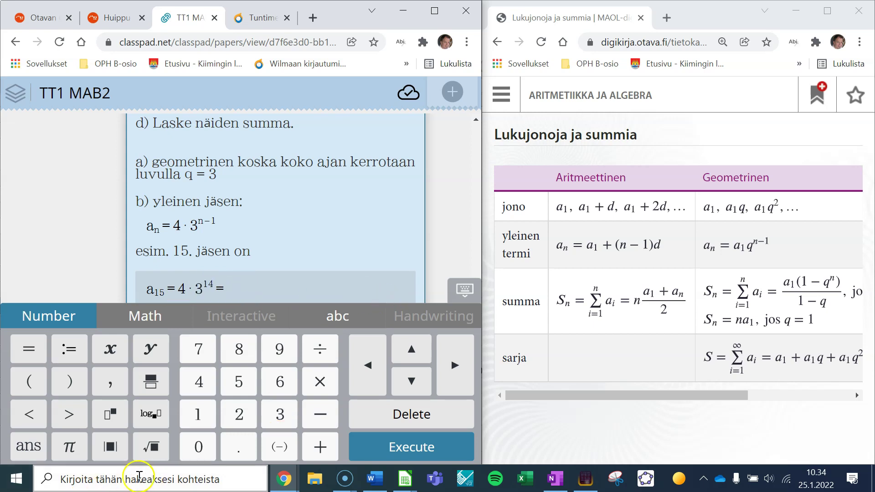
pyautogui.click(585, 478)
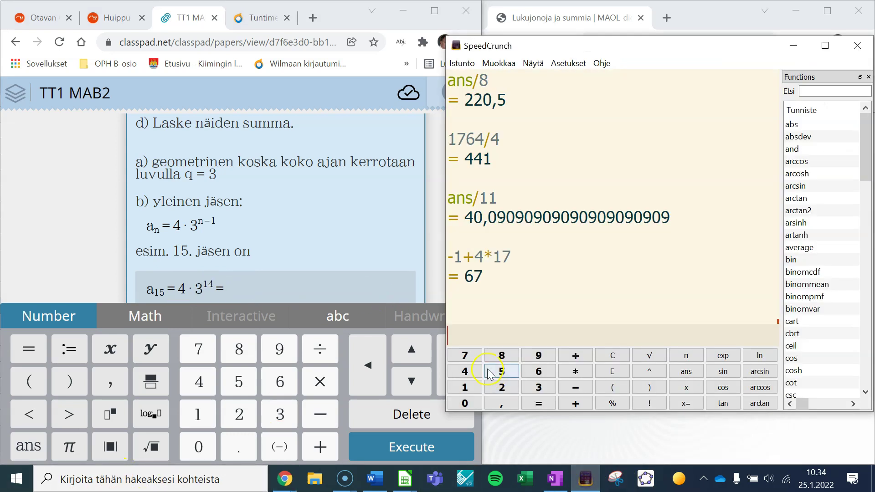
pyautogui.write('3^14')
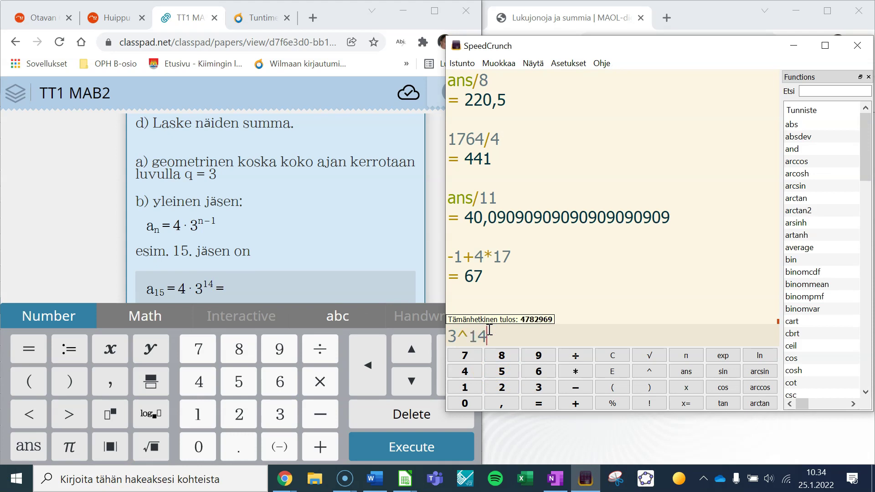
pyautogui.press('Return')
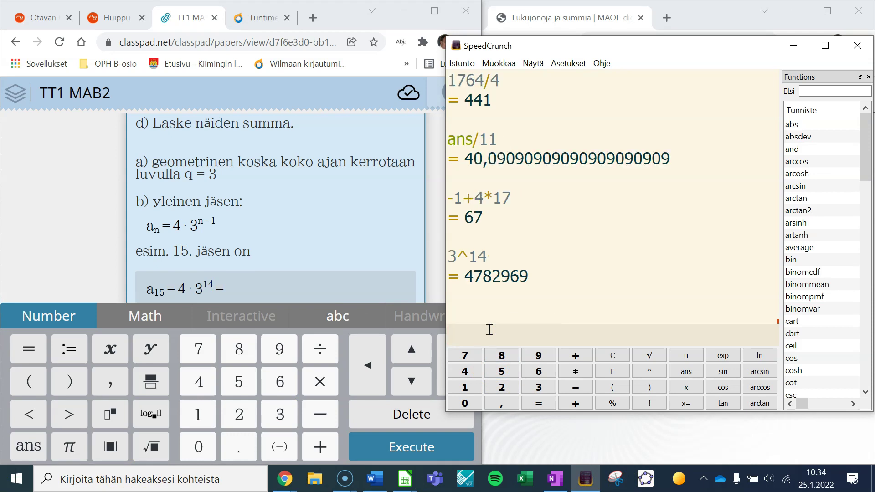
pyautogui.write('*')
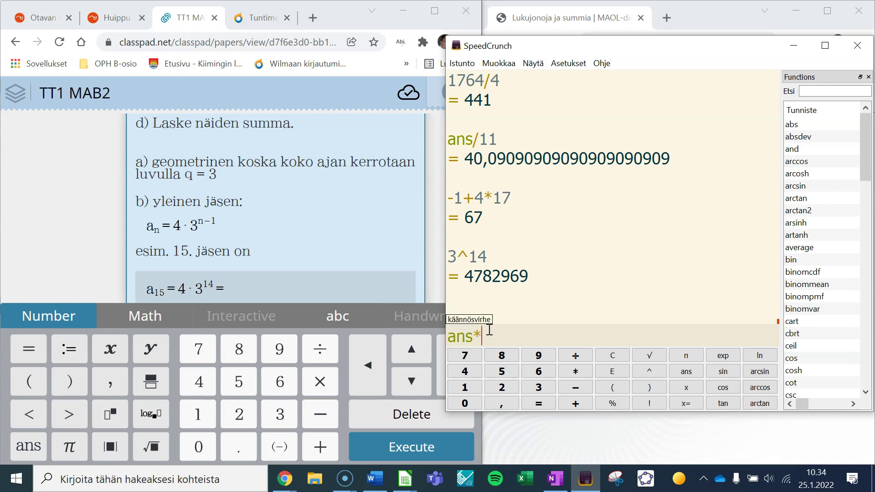
pyautogui.click(305, 353)
pyautogui.write('4')
pyautogui.press('Return')
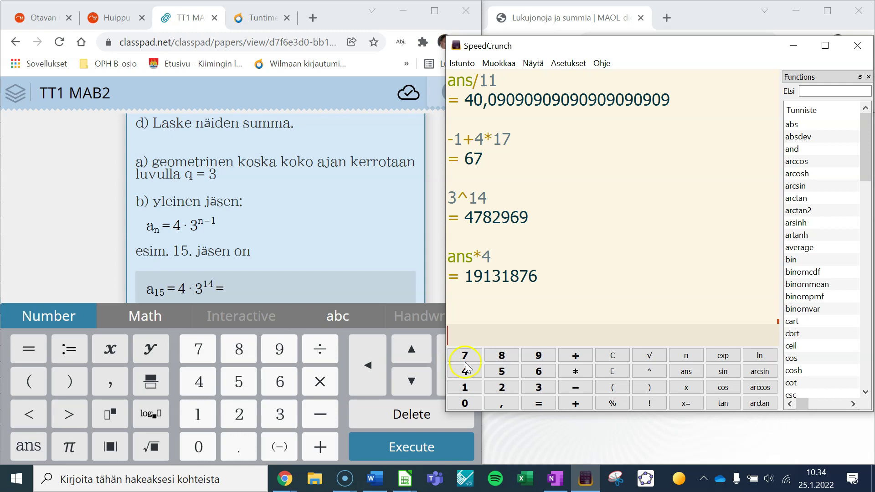
# Step: Copy the result 19131876 to the end of the 15th term's equation in the ClassPad notes and finish editing the equation
pyautogui.moveTo(538, 277); pyautogui.dragTo(468, 278)
pyautogui.hotkey('ctrl', 'c')
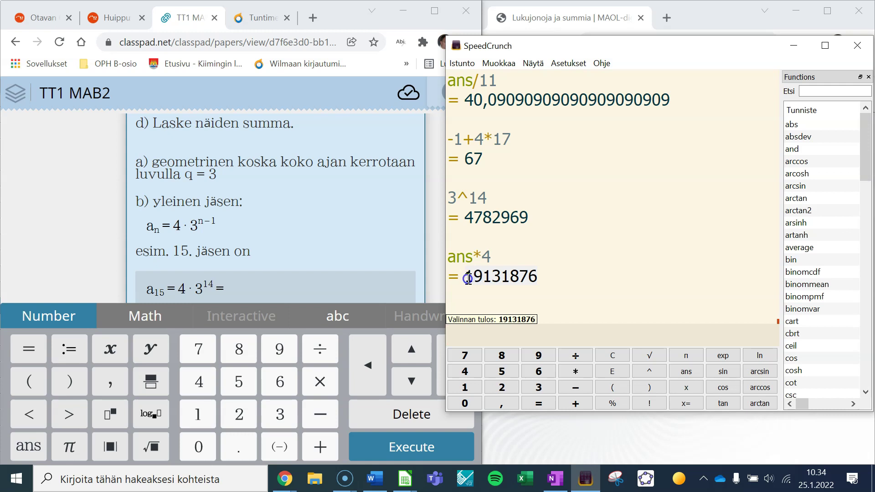
pyautogui.click(302, 289)
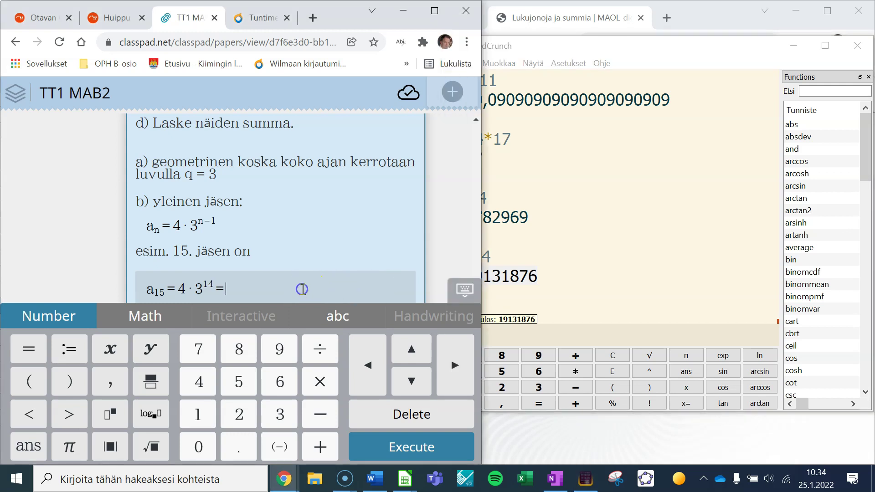
pyautogui.hotkey('ctrl', 'v')
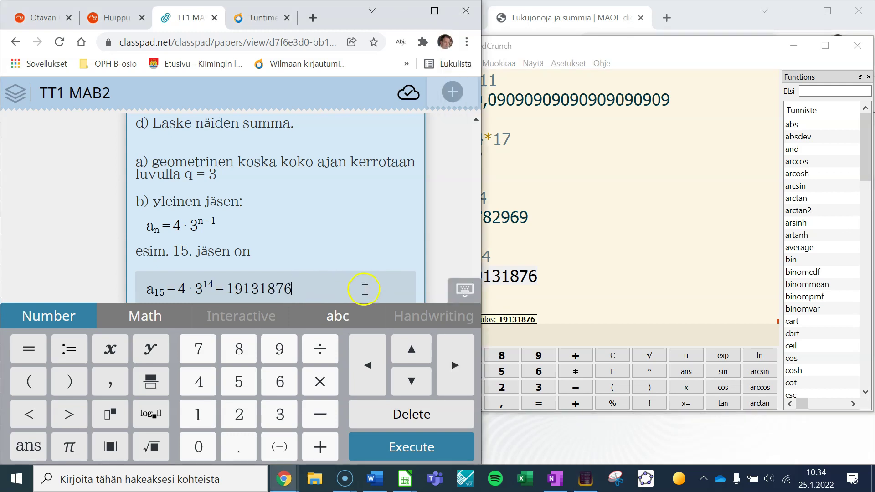
pyautogui.click(391, 276)
pyautogui.click(264, 289)
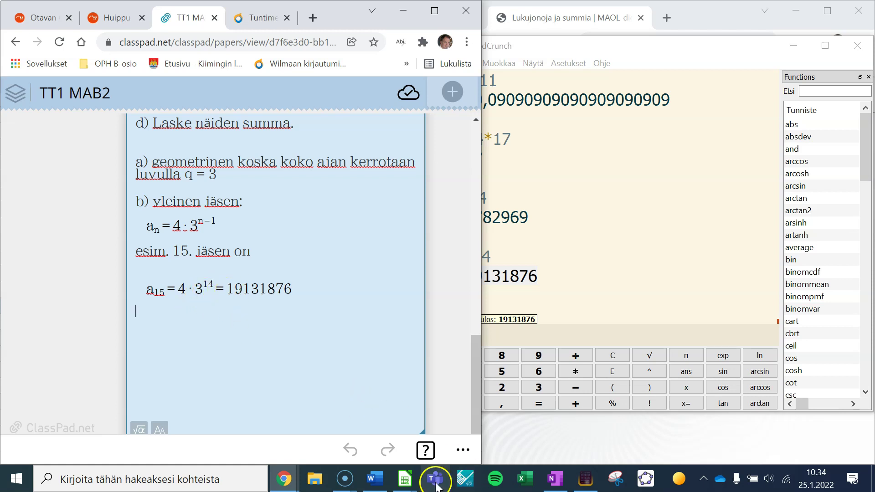
# Step: Switch to the LibreOffice Calc sheet and insert an empty row above row 1
pyautogui.moveTo(404, 478)
pyautogui.click(527, 433)
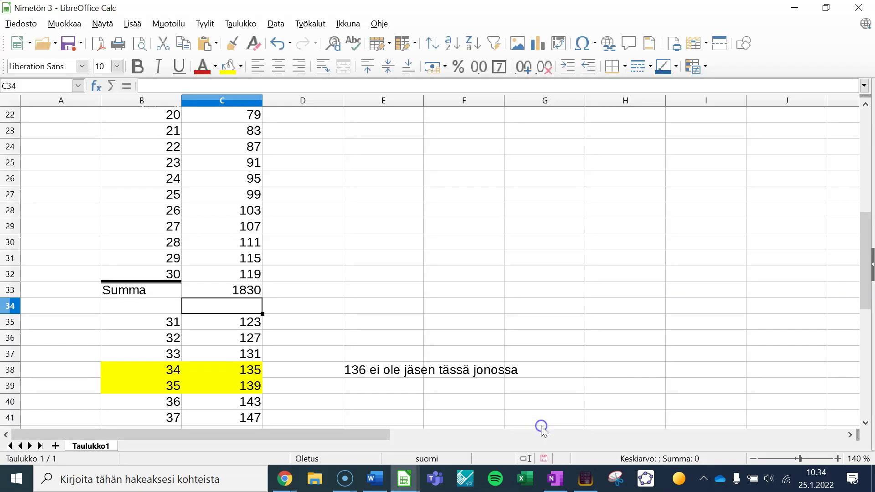
pyautogui.scroll(7, 365, 275)
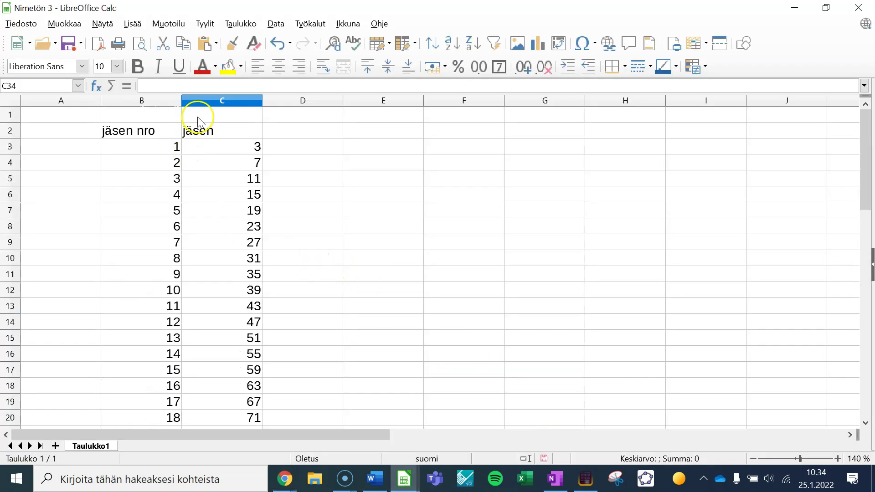
pyautogui.click(6, 115)
pyautogui.rightClick(7, 115)
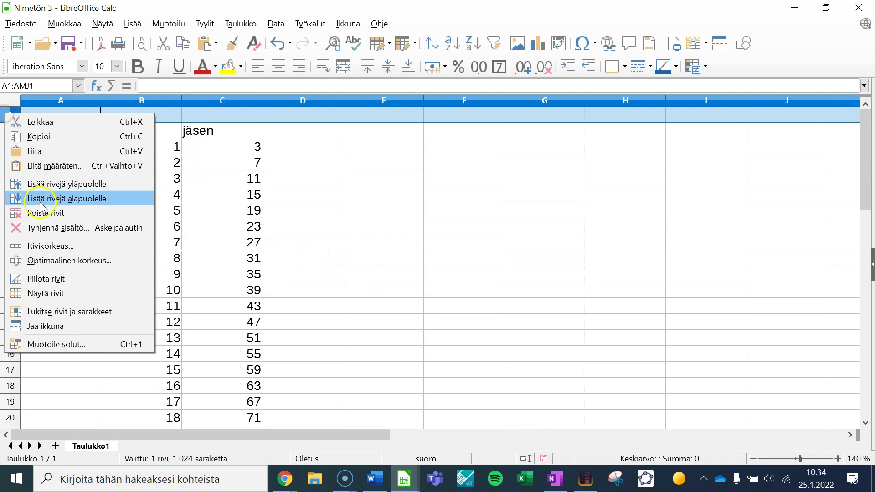
pyautogui.click(46, 185)
# Step: Enter the headings ESIM1 in cell B1 and ESIM2 in cell E1
pyautogui.click(228, 115)
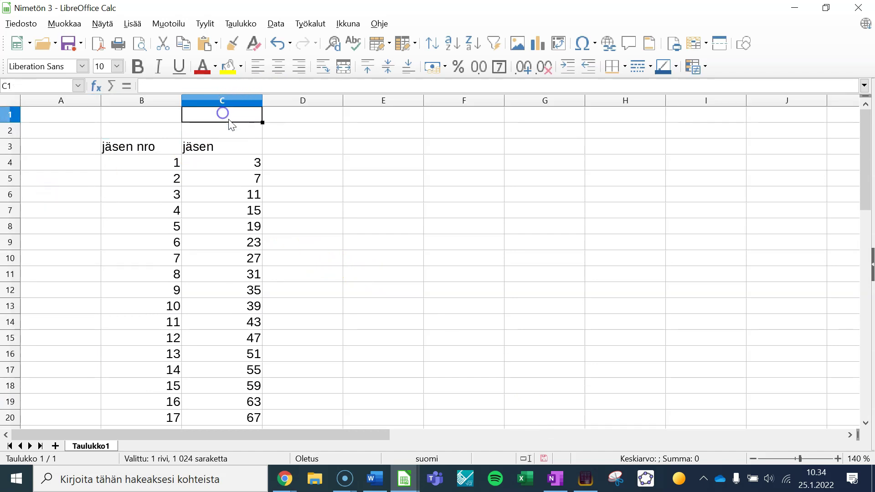
pyautogui.click(128, 130)
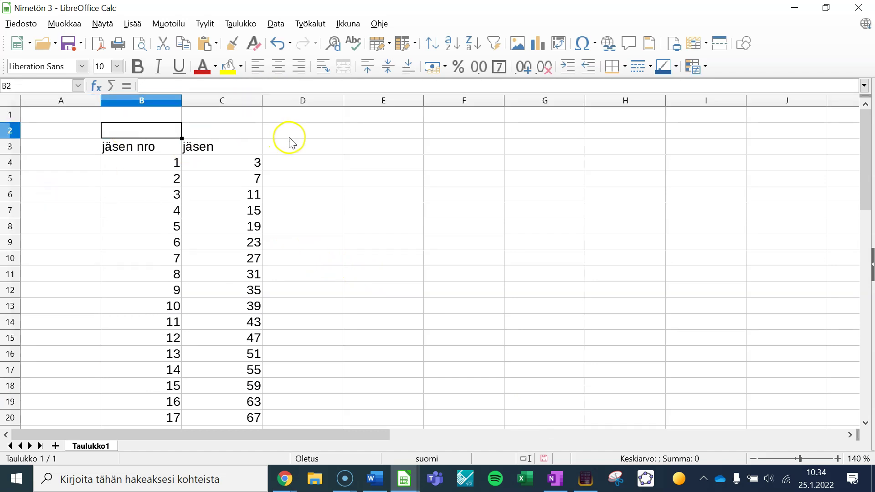
pyautogui.press('Up')
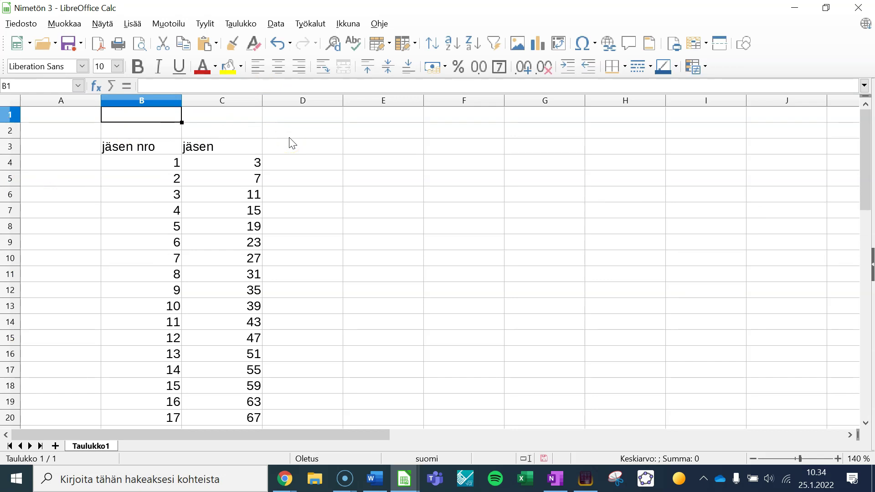
pyautogui.write('ESIM1')
pyautogui.press('Tab')
pyautogui.press('Tab')
pyautogui.press('Tab')
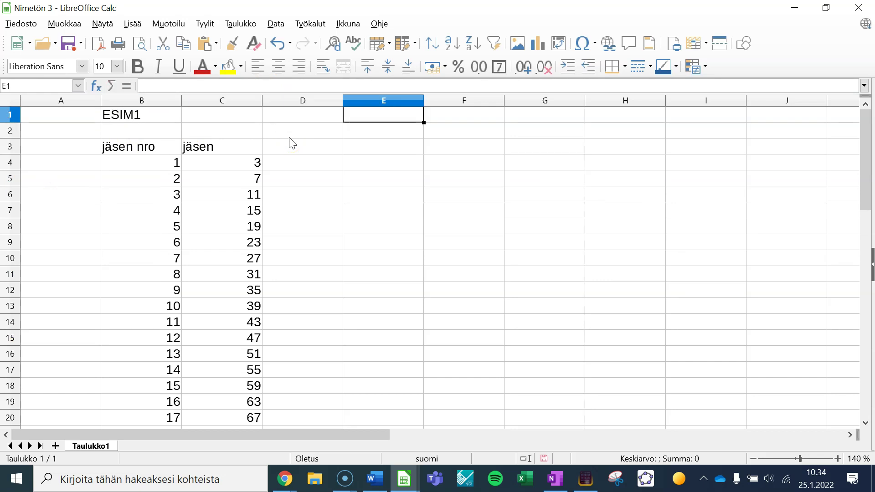
pyautogui.write('ESIM')
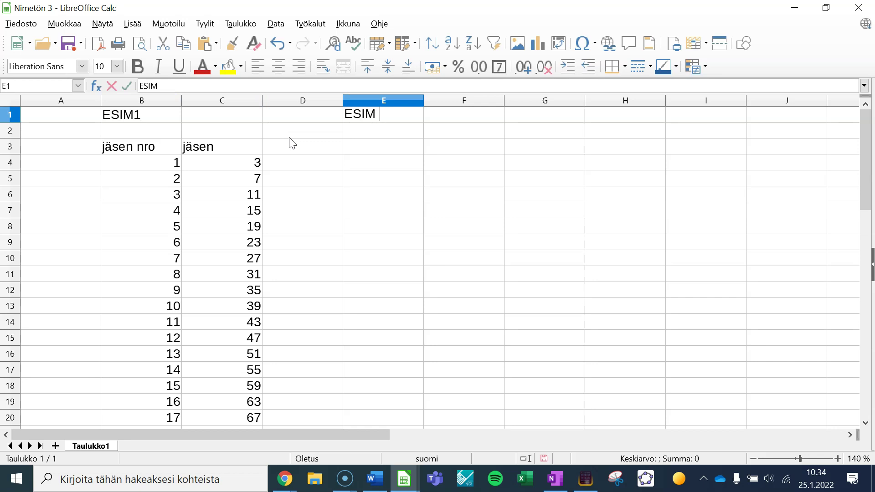
pyautogui.press('BackSpace')
pyautogui.write('2')
pyautogui.press('Tab')
pyautogui.press('Tab')
# Step: Enter the column heading "jäsen nro" in cell E3 under ESIM2
pyautogui.press('Down')
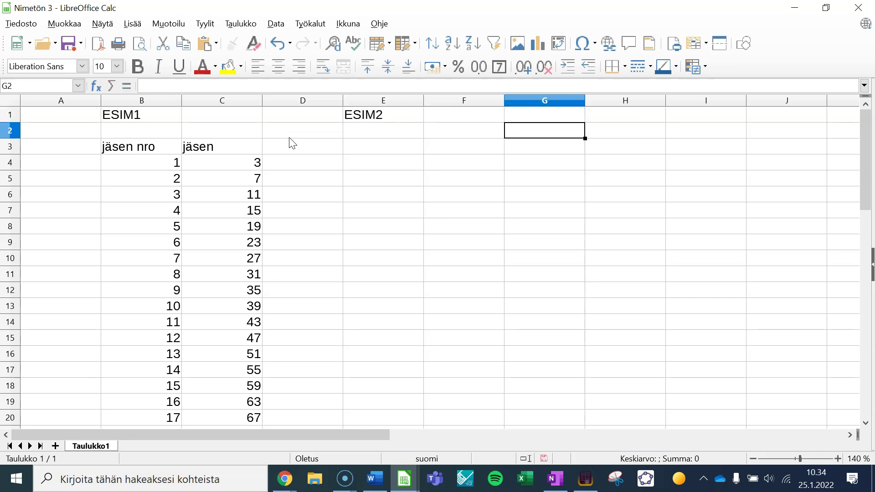
pyautogui.press('Down')
pyautogui.press('Left')
pyautogui.press('Left')
pyautogui.write('jäsen nro')
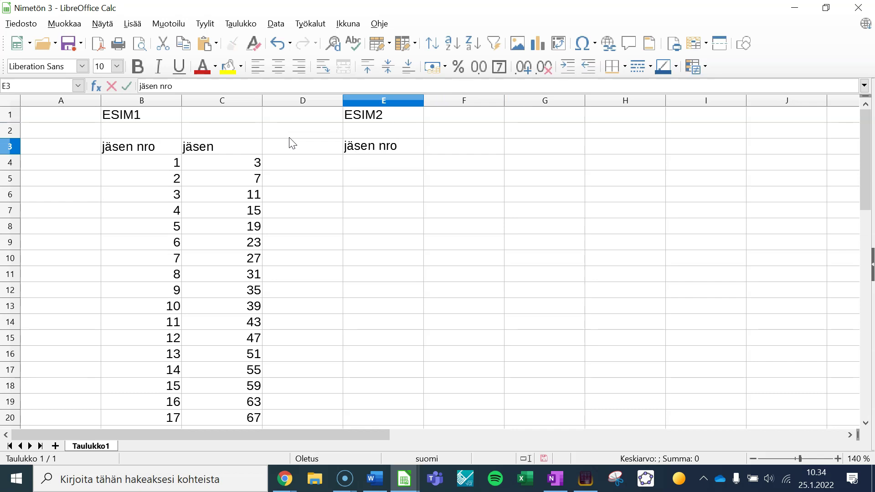
pyautogui.press('Return')
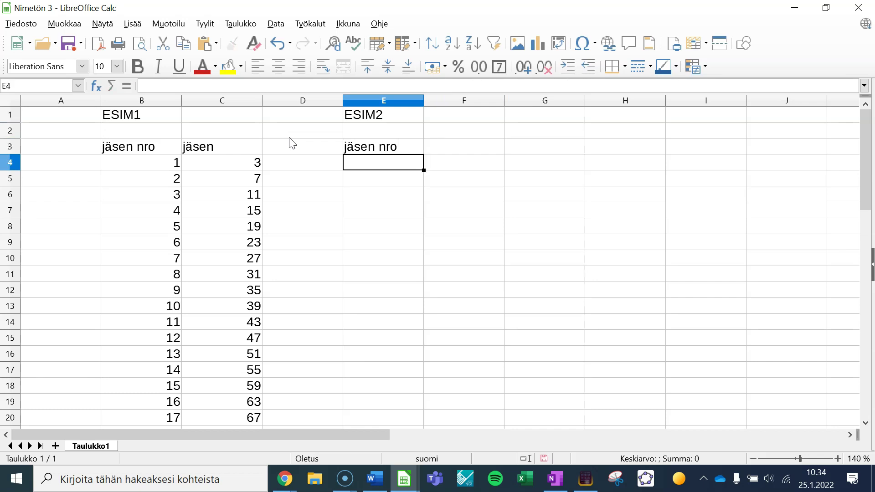
# Step: Enter 1 and 2 in E4 and E5 and fill the series down to 15 in E18
pyautogui.write('1')
pyautogui.press('Delete')
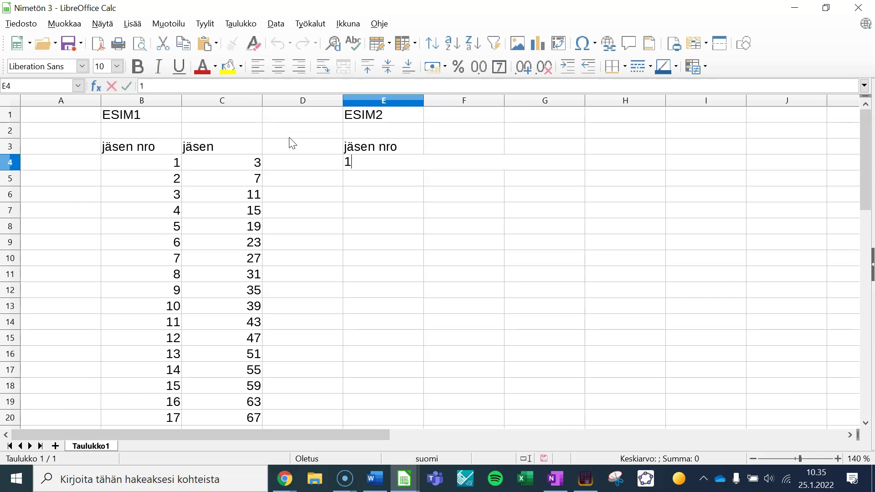
pyautogui.press('Return')
pyautogui.write('2')
pyautogui.press('Return')
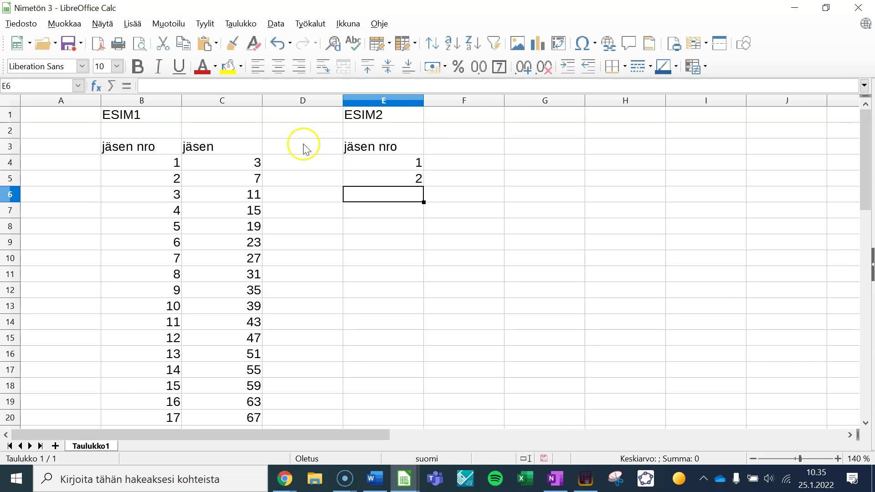
pyautogui.click(589, 323)
pyautogui.moveTo(406, 164); pyautogui.dragTo(408, 181)
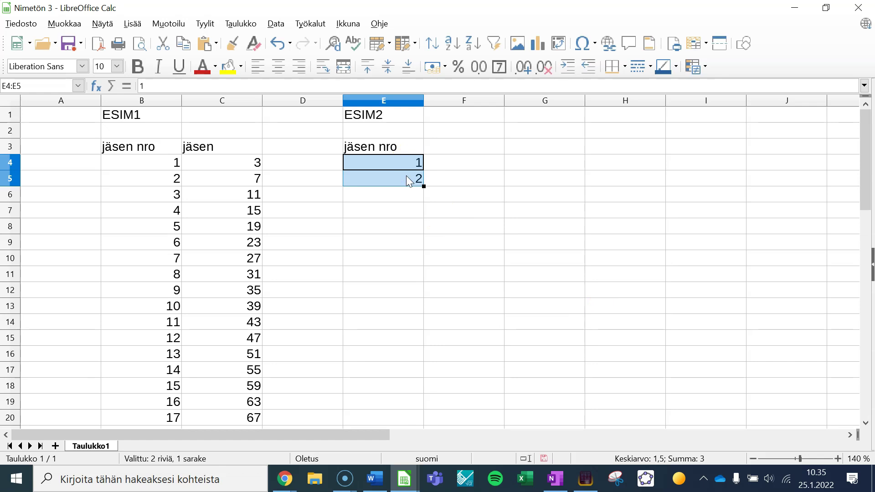
pyautogui.moveTo(423, 186); pyautogui.dragTo(412, 390)
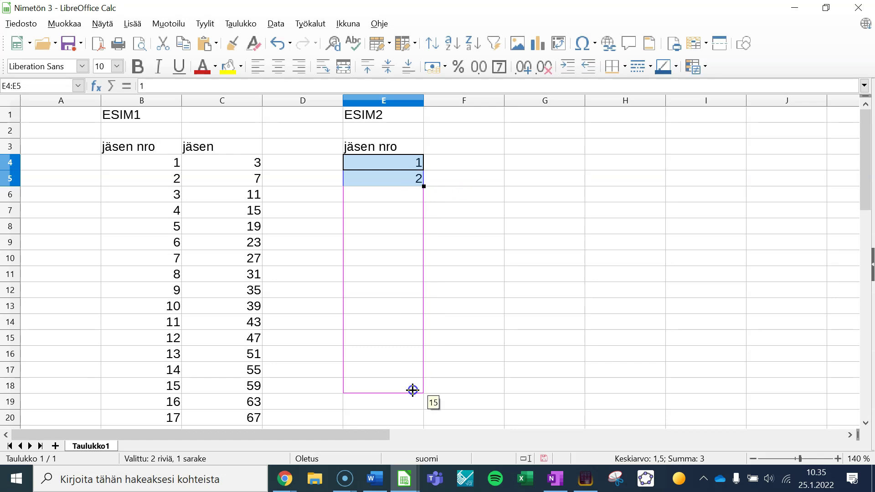
pyautogui.moveTo(412, 390); pyautogui.dragTo(413, 390)
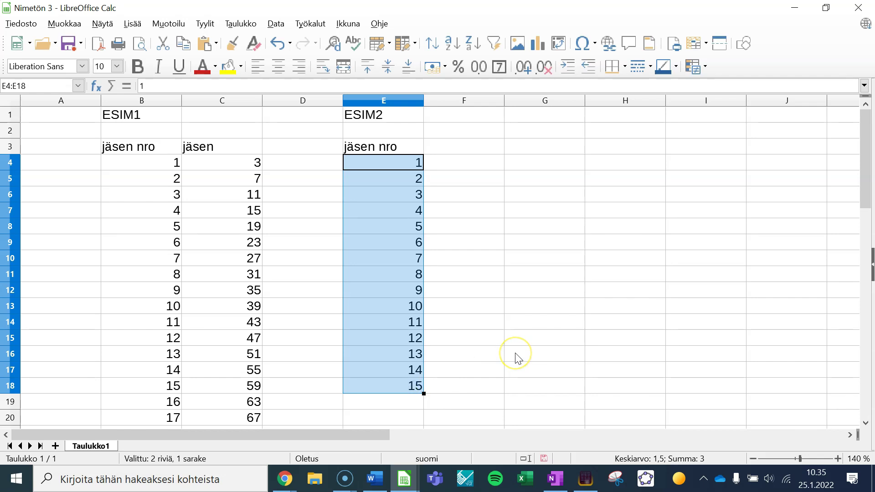
pyautogui.click(530, 328)
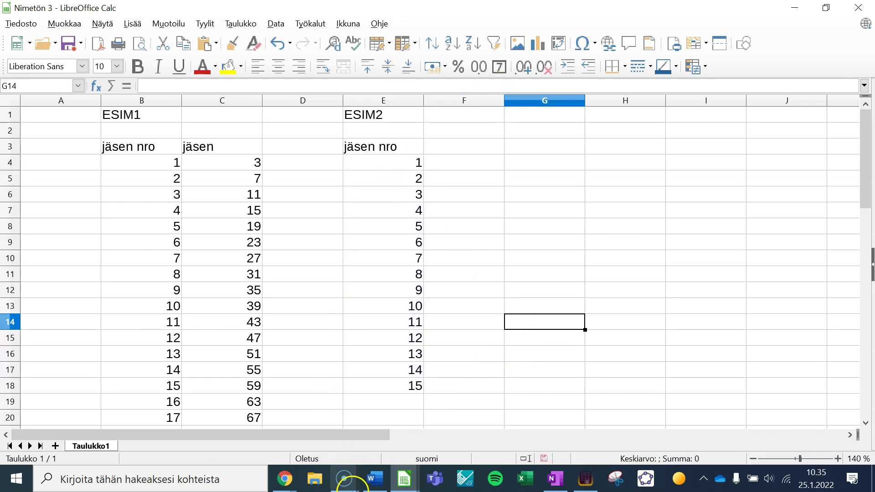
# Step: Check the first terms of Esim. 2 in the ClassPad notes, and in Calc enter 4 as the first term in F4
pyautogui.click(284, 484)
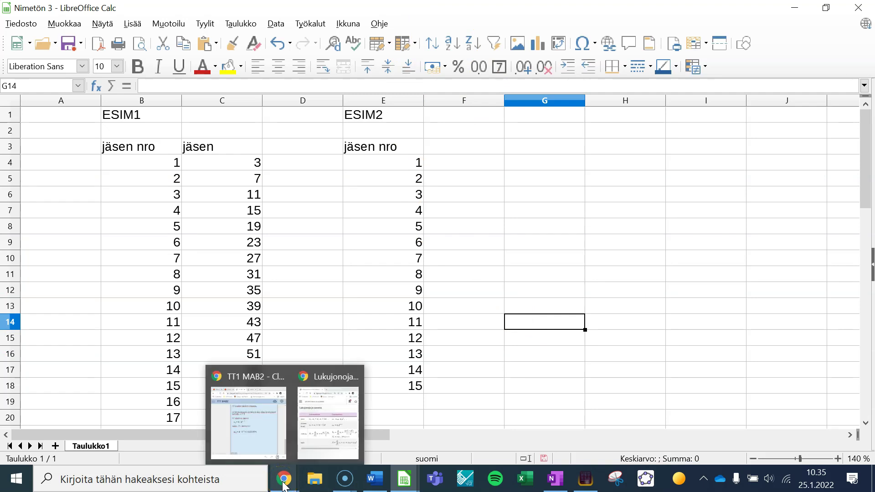
pyautogui.click(244, 418)
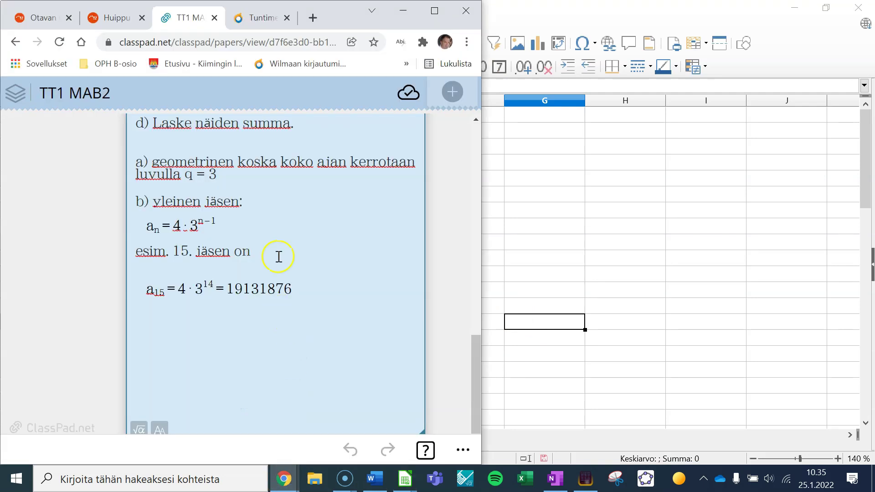
pyautogui.scroll(5, 285, 278)
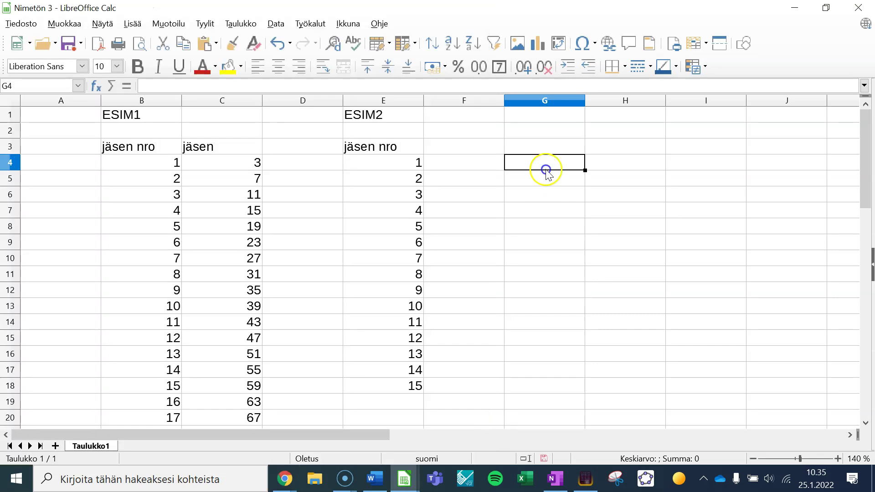
pyautogui.click(546, 166)
pyautogui.click(436, 160)
pyautogui.write('4')
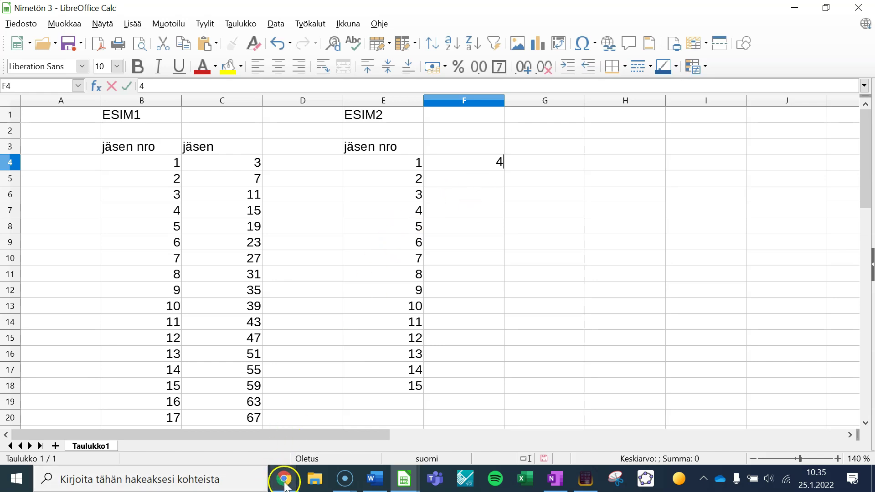
# Step: Check the Esim. 2 terms in ClassPad again, return to Calc, and select the first two ESIM1 terms in C4:C5 for comparison
pyautogui.moveTo(285, 483)
pyautogui.click(257, 431)
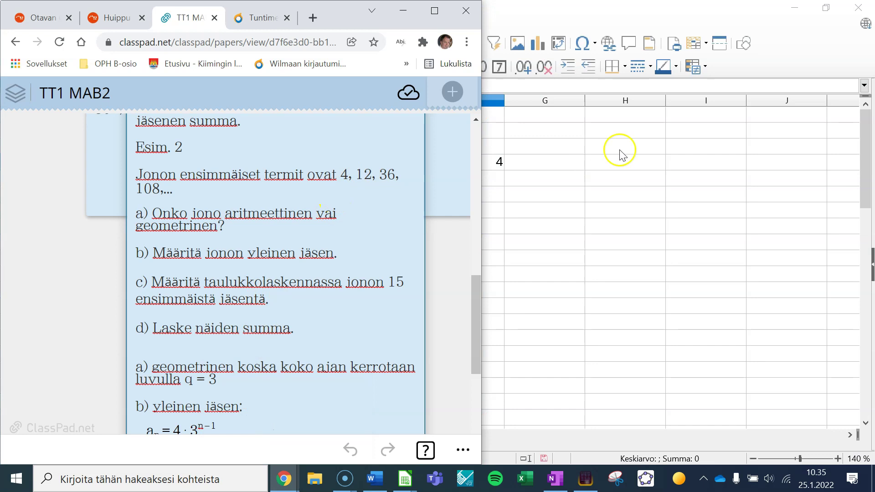
pyautogui.click(541, 176)
pyautogui.click(479, 176)
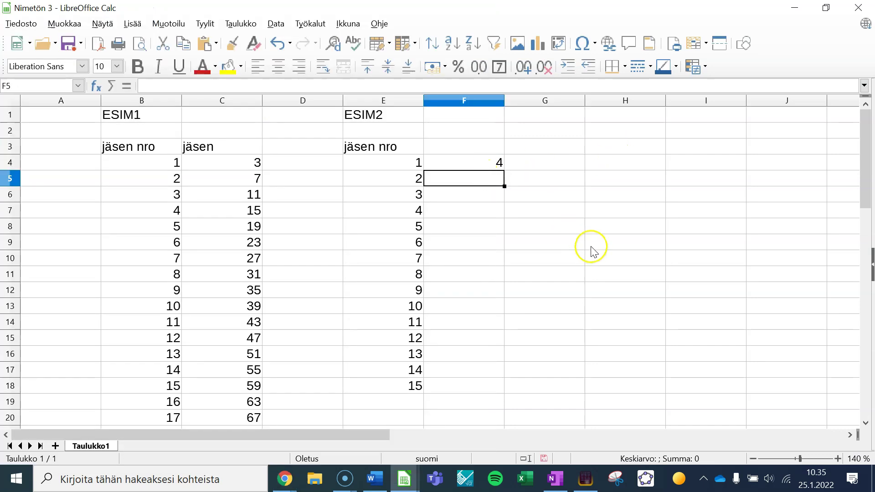
pyautogui.keyDown('ctrl'); pyautogui.scroll(1, 581, 270); pyautogui.keyUp('ctrl')
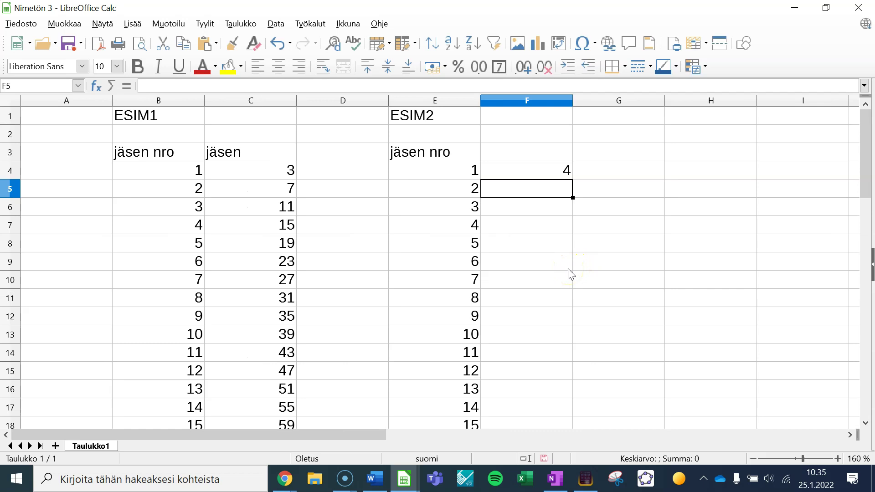
pyautogui.moveTo(276, 172); pyautogui.dragTo(277, 188)
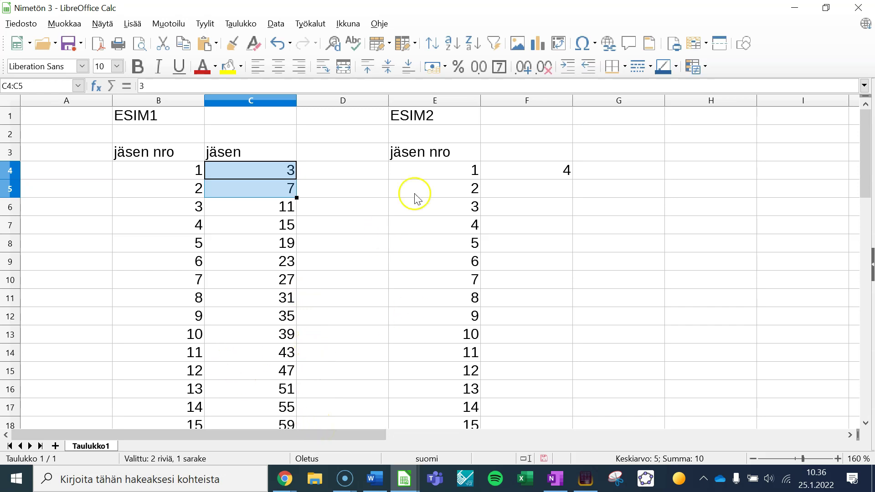
# Step: Look at the member numbers in E4:E5, check the Esim. 2 terms in the ClassPad notes, and return to Calc
pyautogui.click(432, 175)
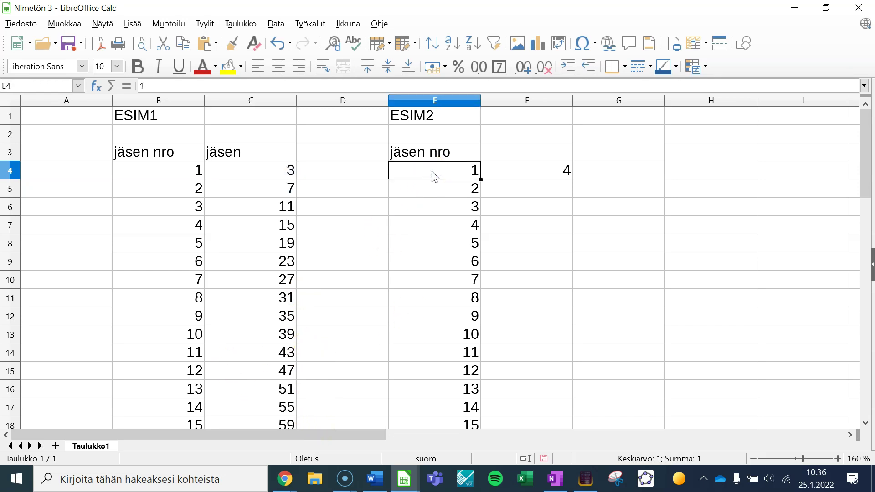
pyautogui.moveTo(432, 172); pyautogui.dragTo(431, 191)
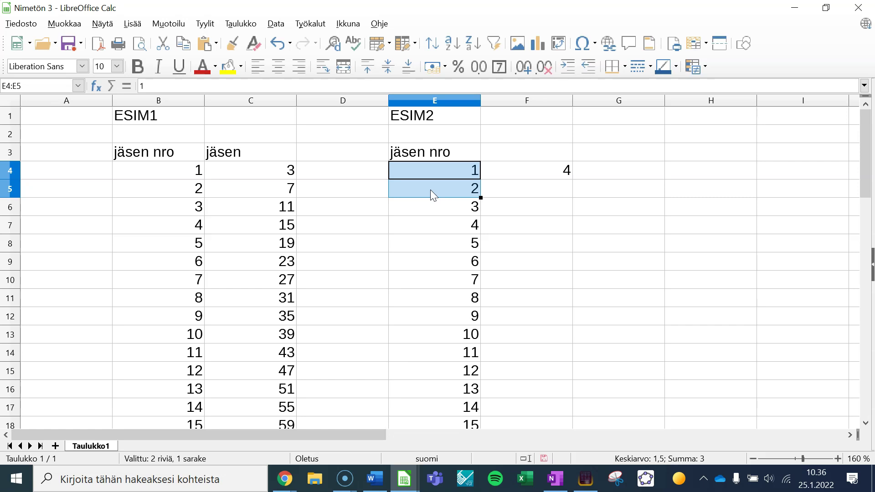
pyautogui.click(555, 172)
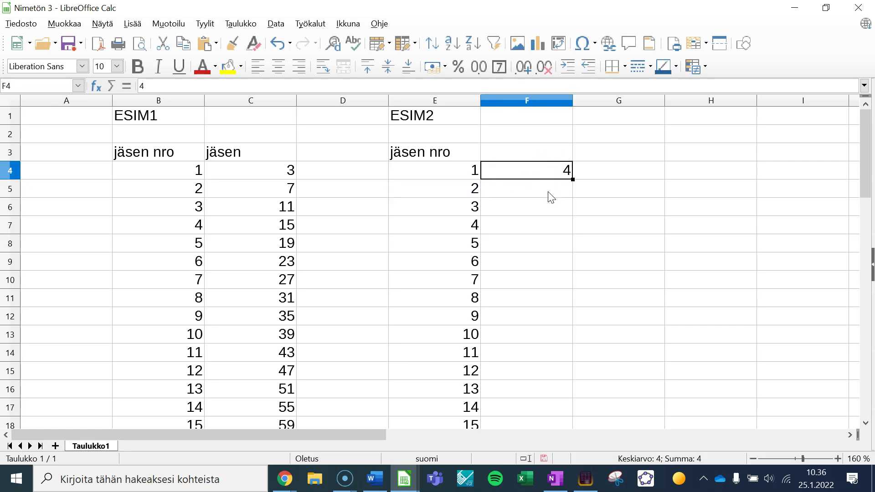
pyautogui.click(284, 479)
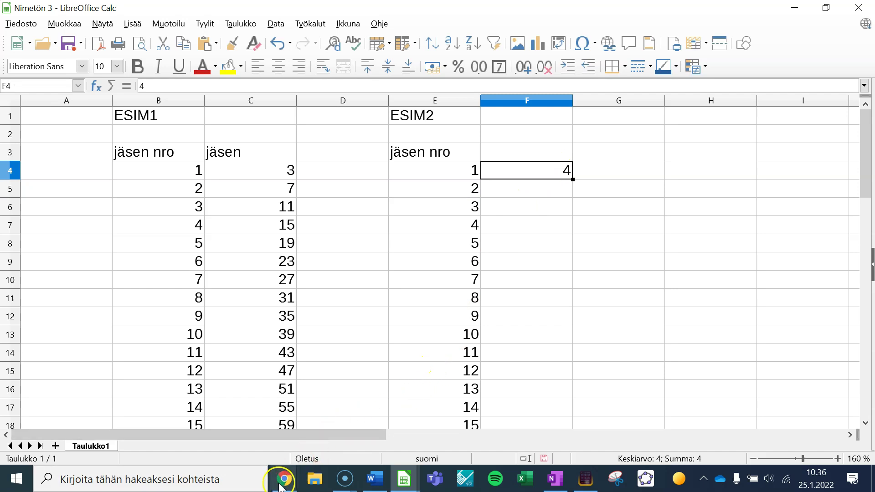
pyautogui.click(304, 401)
pyautogui.click(261, 426)
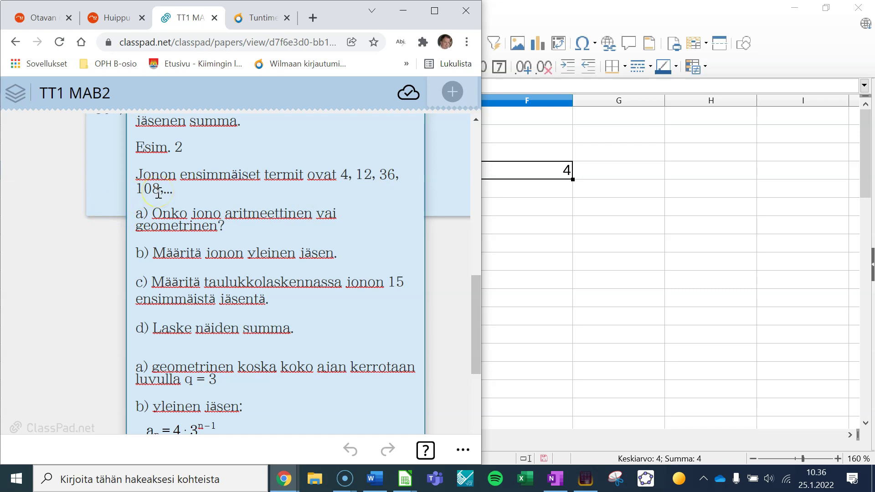
pyautogui.click(696, 184)
# Step: Enter the formula =F4*3 in F5 to calculate the second term of ESIM2
pyautogui.click(539, 189)
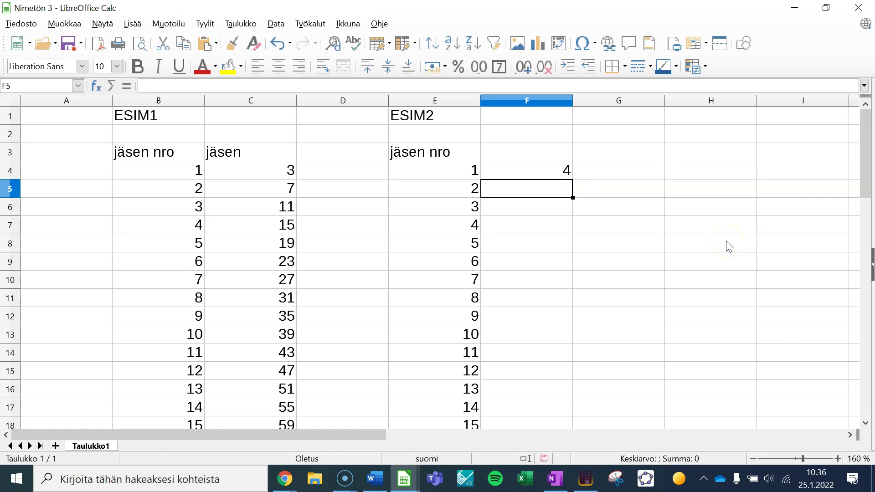
pyautogui.write('=')
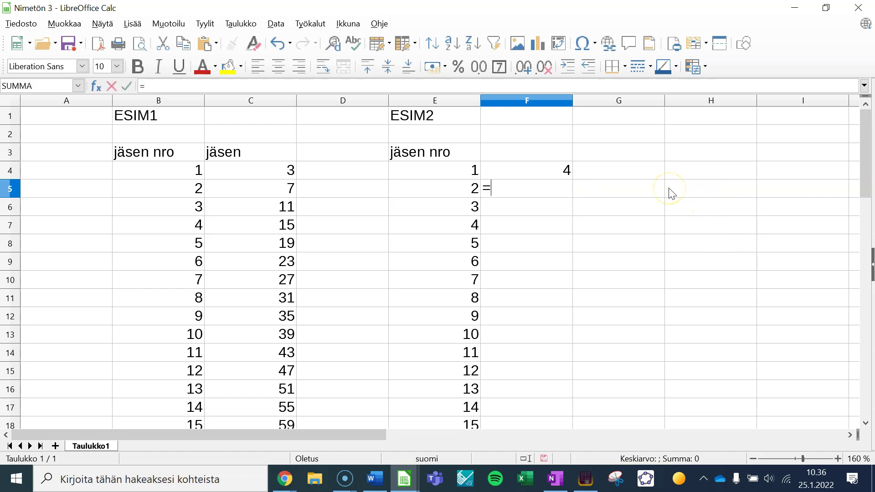
pyautogui.click(541, 175)
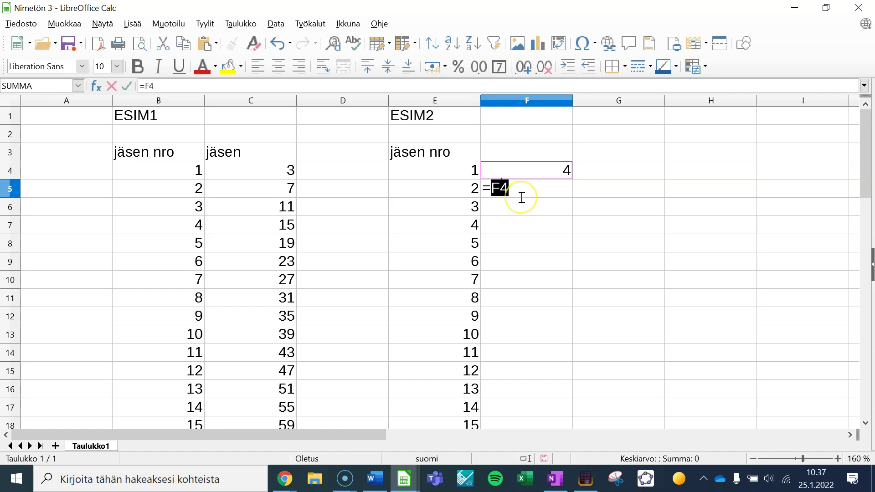
pyautogui.write('*')
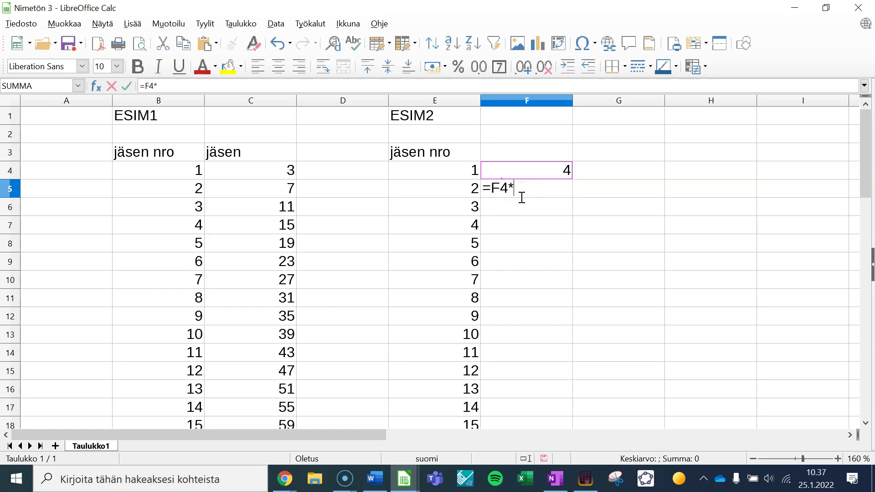
pyautogui.write('3')
pyautogui.press('Return')
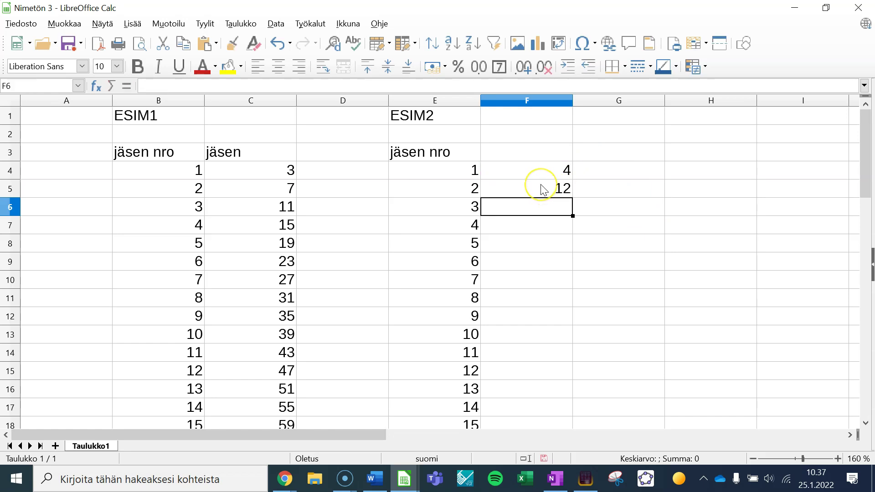
# Step: Inspect the second term's formula in F5 and the cell it refers to
pyautogui.click(542, 189)
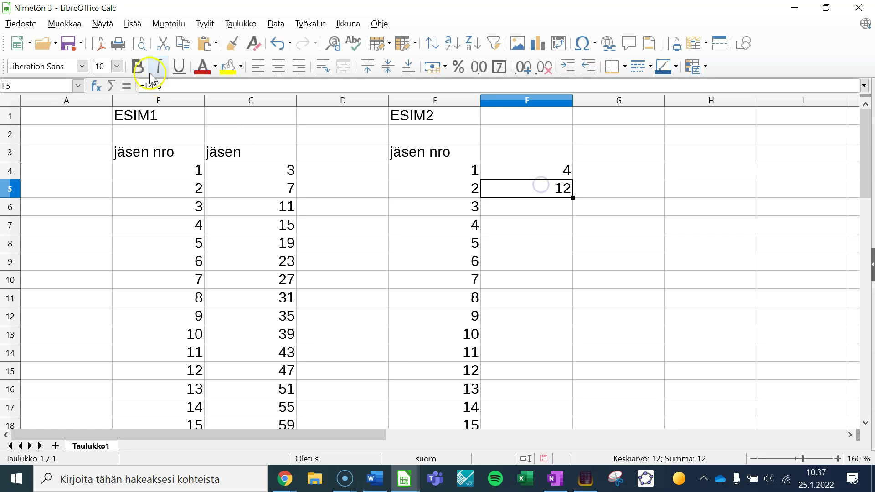
pyautogui.click(184, 84)
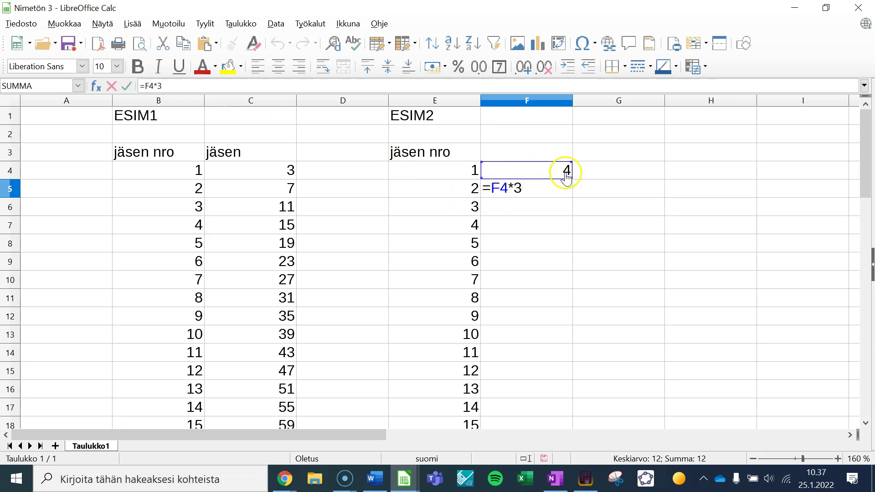
pyautogui.press('Return')
# Step: Enter the formula =F5*3 in F6 to calculate the third term
pyautogui.click(520, 205)
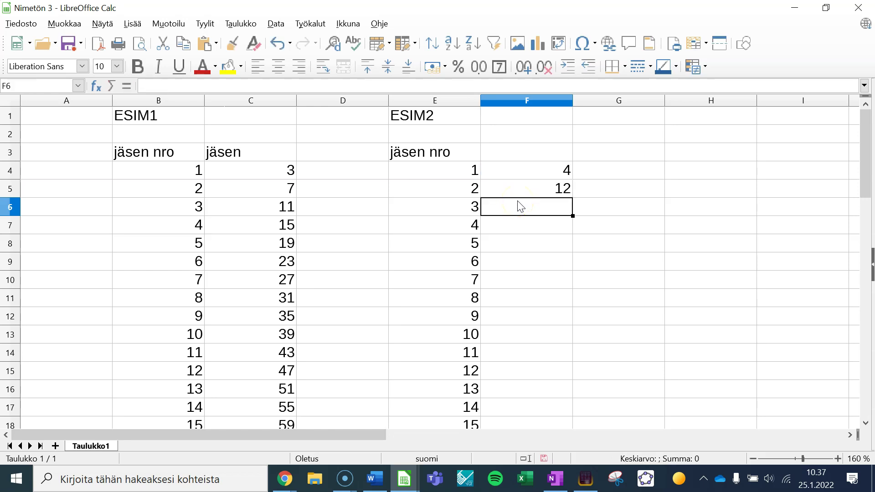
pyautogui.write('=')
pyautogui.click(524, 188)
pyautogui.write('*')
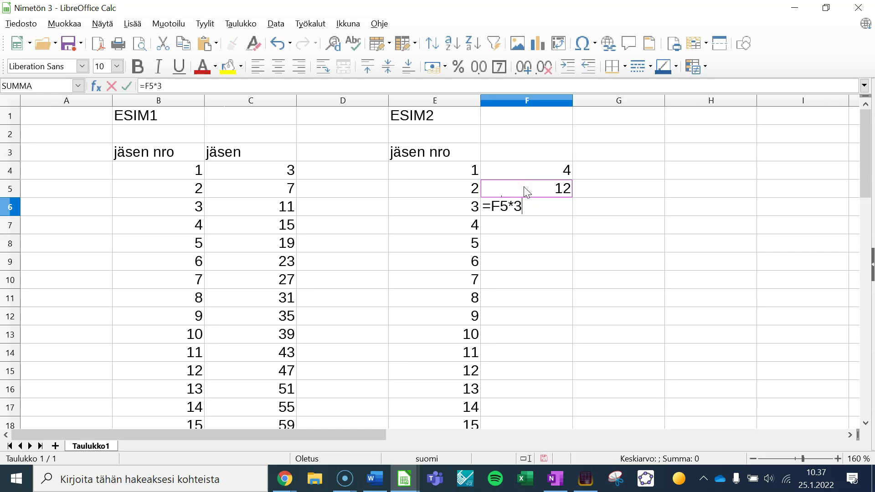
pyautogui.press('Return')
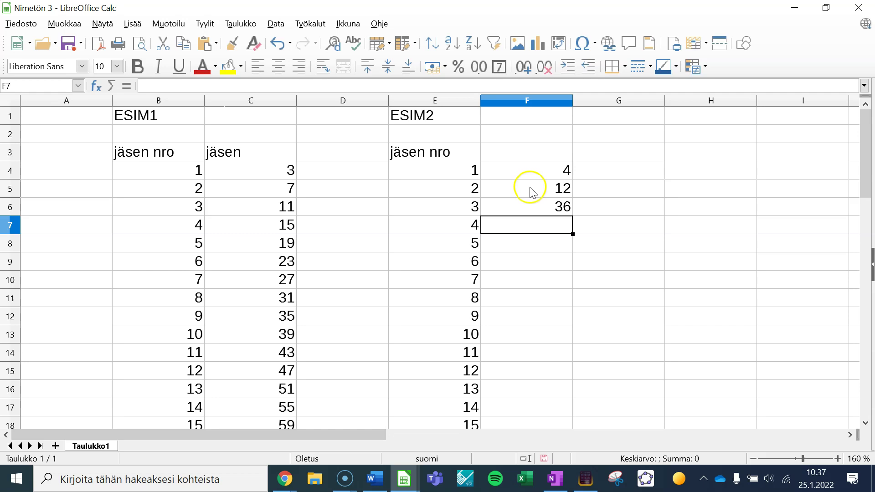
# Step: Review the formula in F6 and fill it down the column to F18 for the 15th term
pyautogui.click(519, 206)
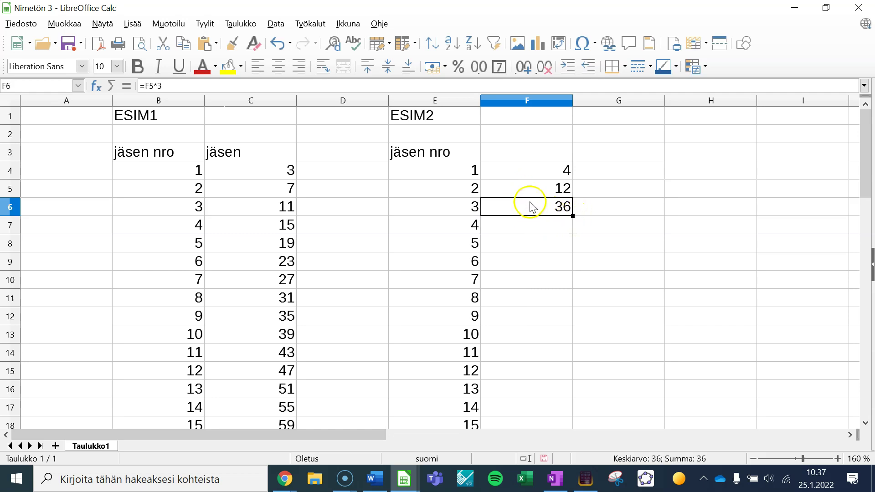
pyautogui.click(199, 85)
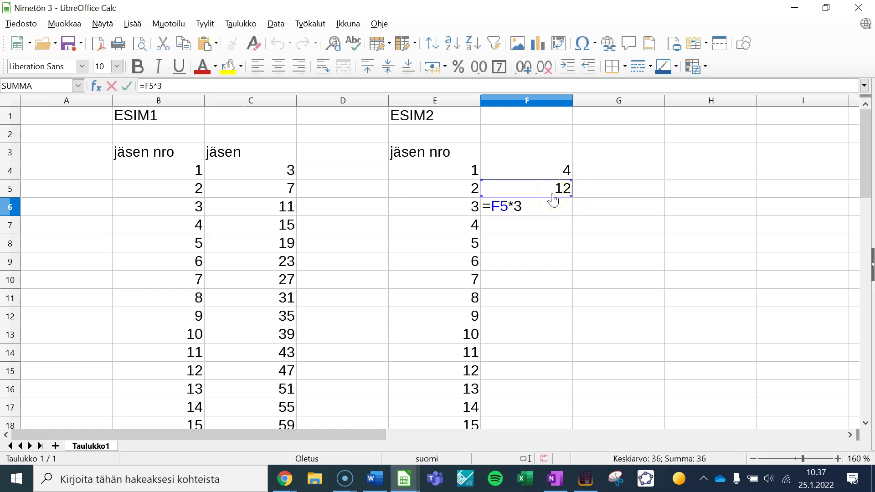
pyautogui.press('Return')
pyautogui.click(553, 206)
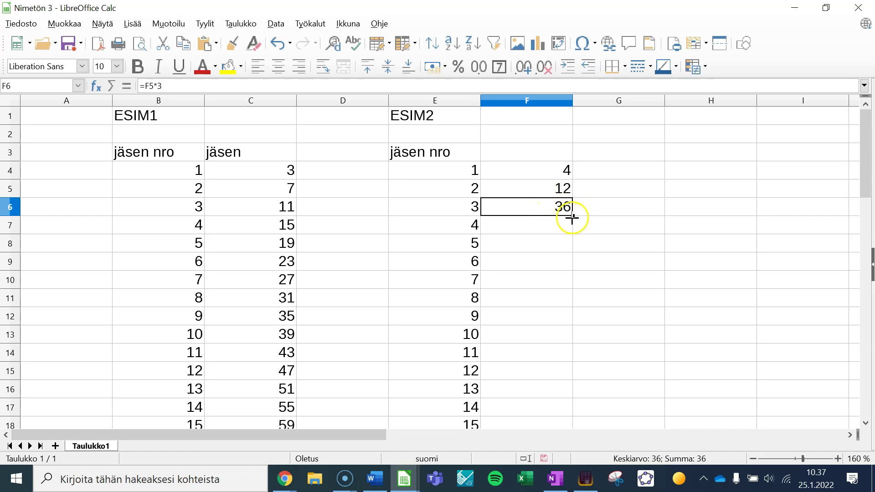
pyautogui.moveTo(571, 221); pyautogui.dragTo(562, 413)
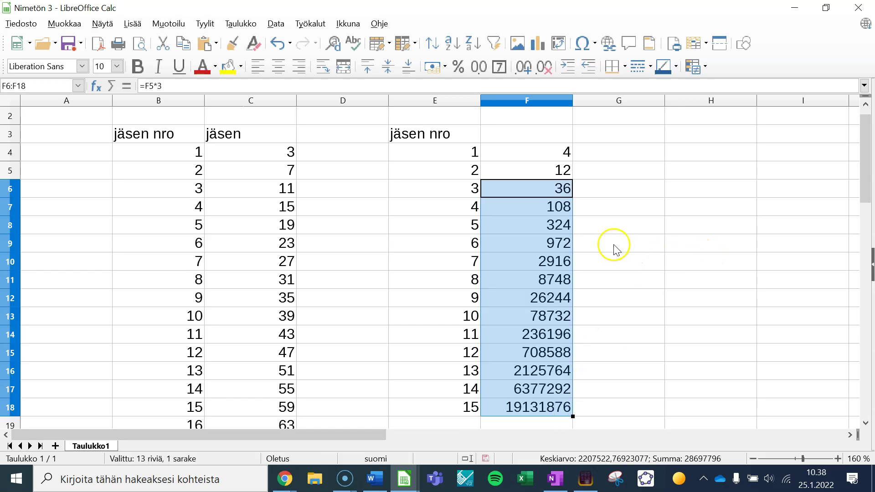
# Step: Inspect the copied formula in F8 and look through the ESIM2 terms in column F
pyautogui.click(549, 225)
pyautogui.click(186, 88)
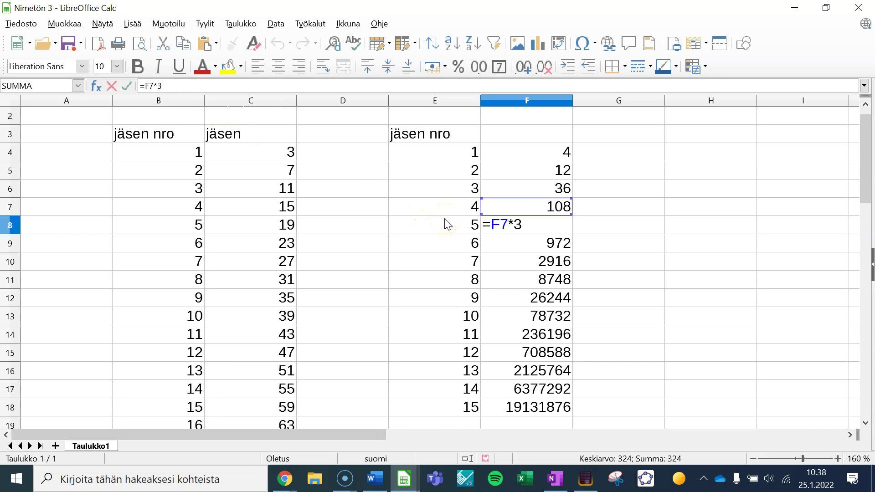
pyautogui.click(533, 218)
pyautogui.press('Return')
pyautogui.scroll(-1, 644, 305)
pyautogui.scroll(1, 650, 309)
pyautogui.scroll(1, 647, 306)
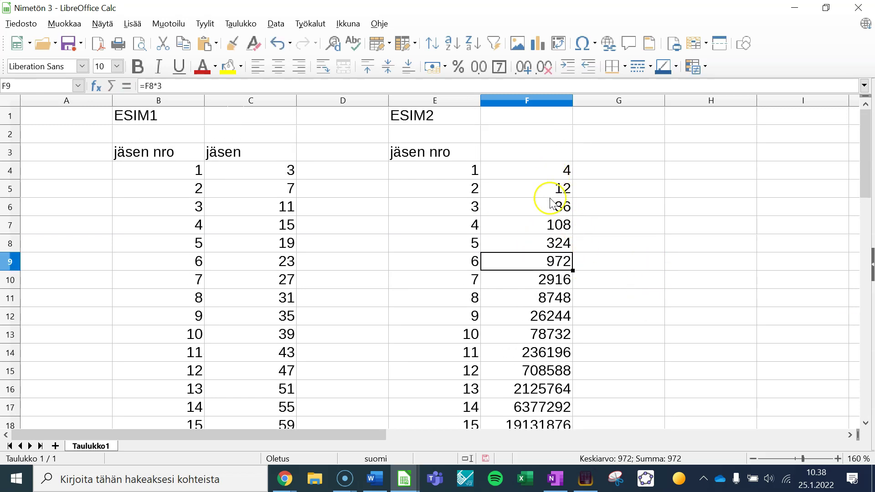
pyautogui.scroll(-1, 559, 201)
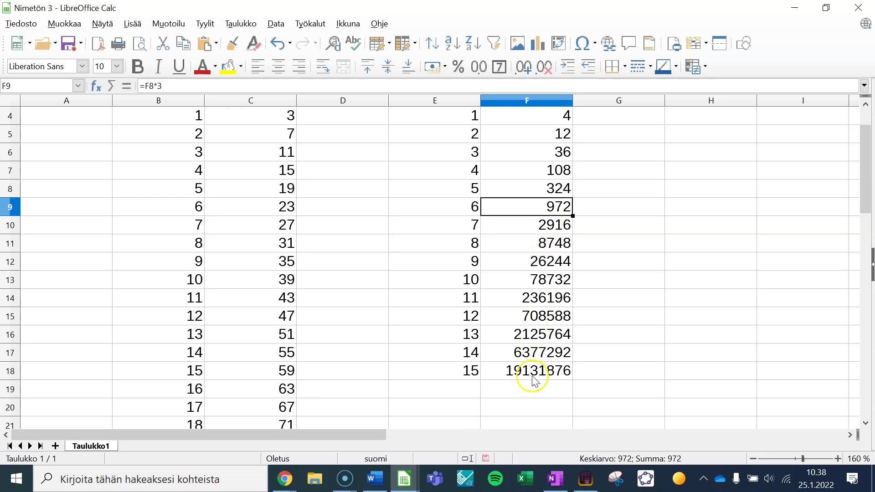
# Step: Inspect the formula of the 15th term in F18
pyautogui.click(549, 371)
pyautogui.click(242, 97)
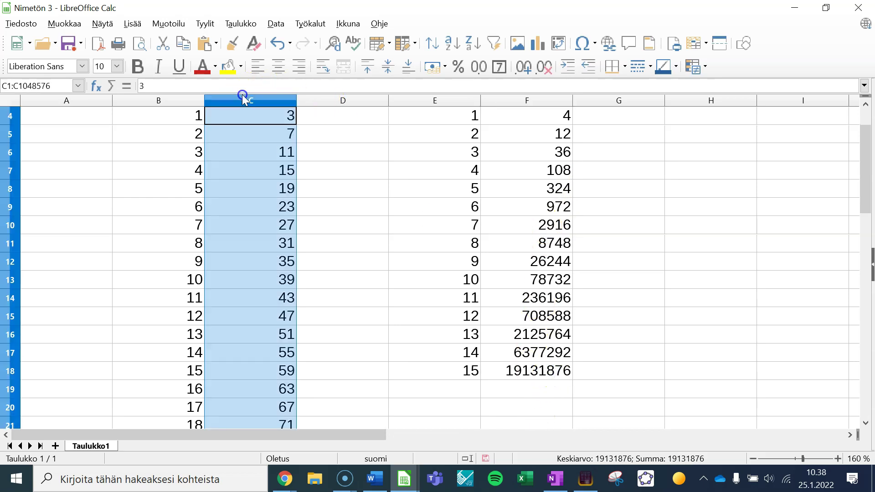
pyautogui.click(540, 367)
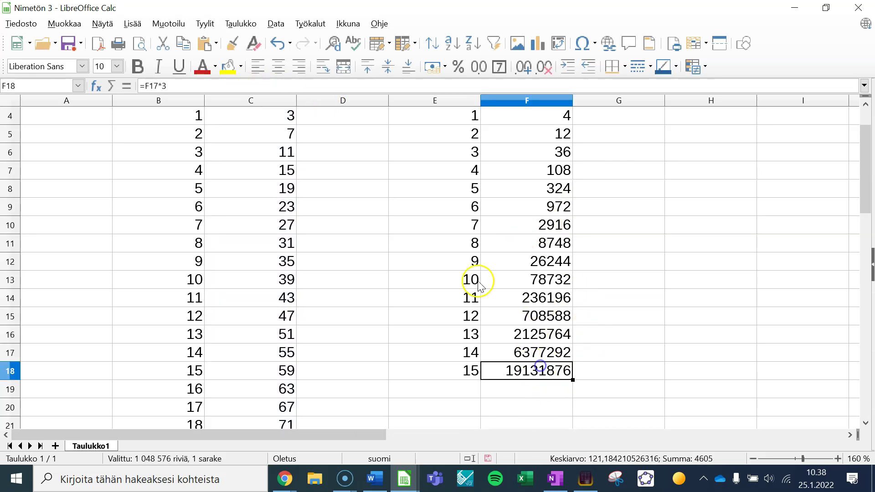
pyautogui.click(253, 86)
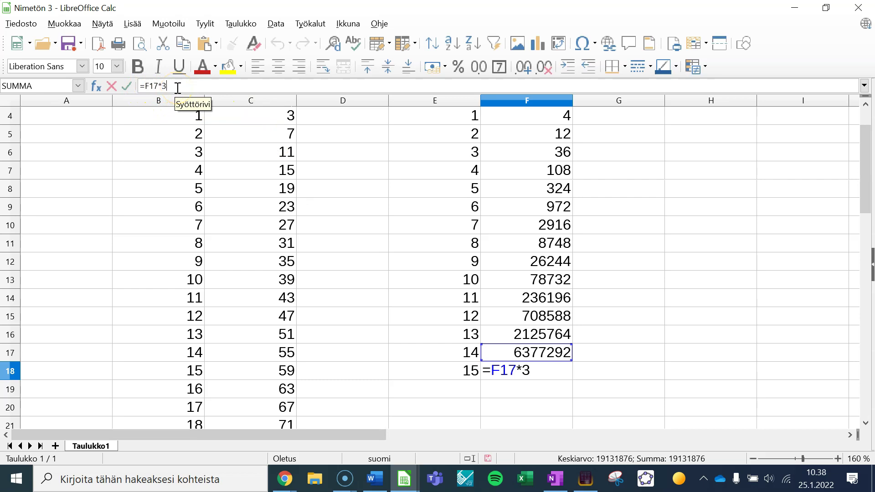
pyautogui.press('Return')
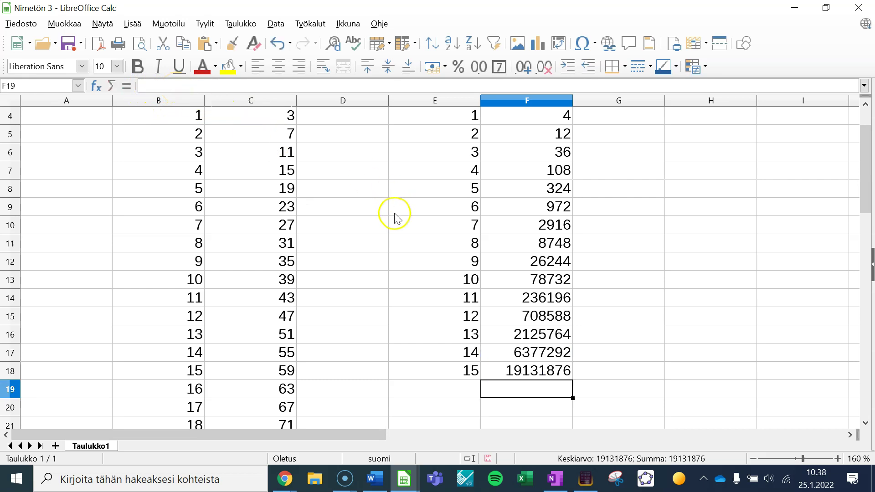
# Step: Label E19 "Summa" and sum the 15 terms F4:F18 in F19 with the SUMMA function
pyautogui.click(451, 390)
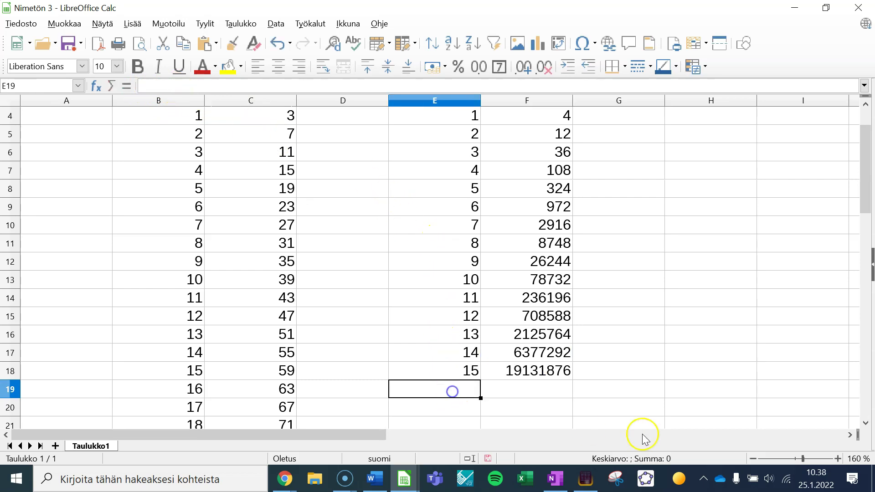
pyautogui.write('Summa')
pyautogui.press('Tab')
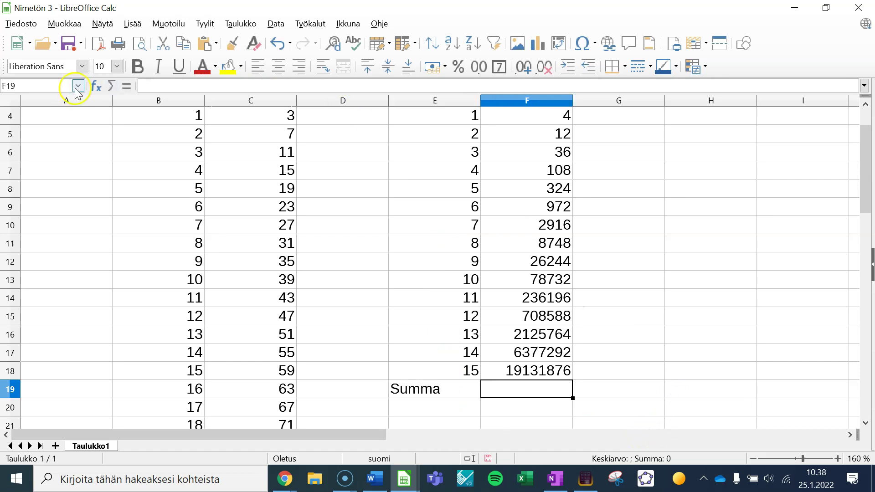
pyautogui.click(112, 86)
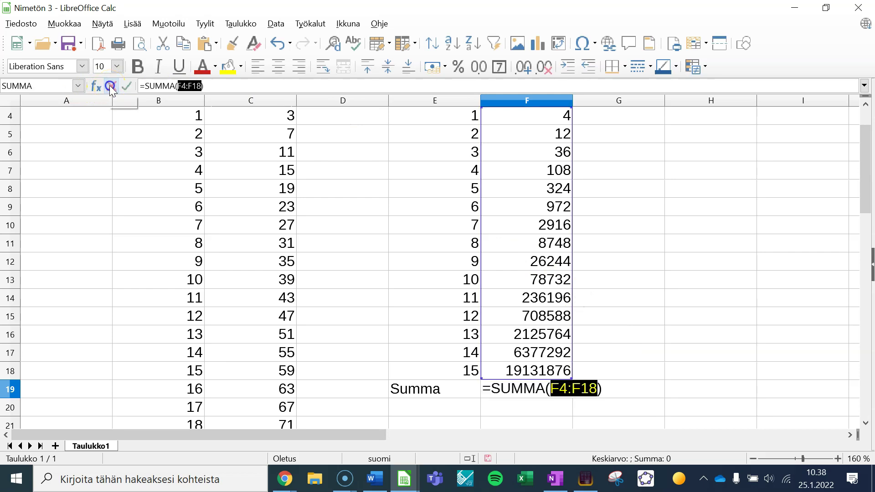
pyautogui.scroll(1, 640, 287)
pyautogui.scroll(-1, 643, 291)
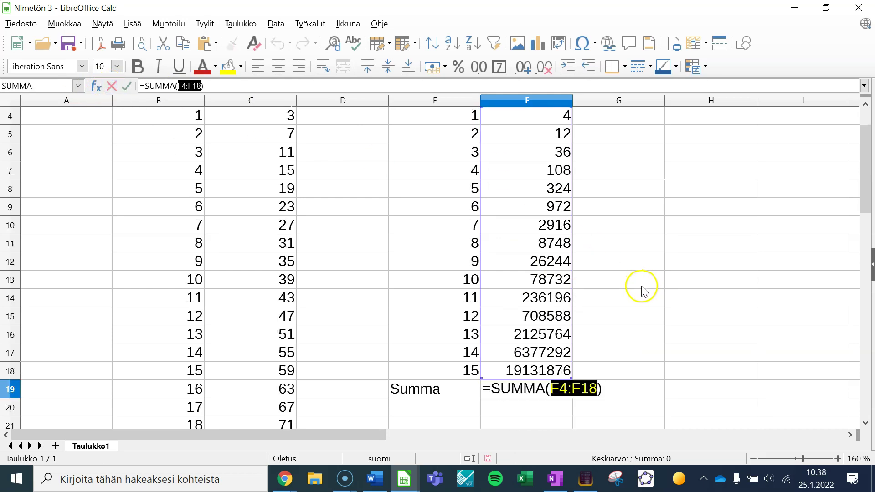
pyautogui.press('Return')
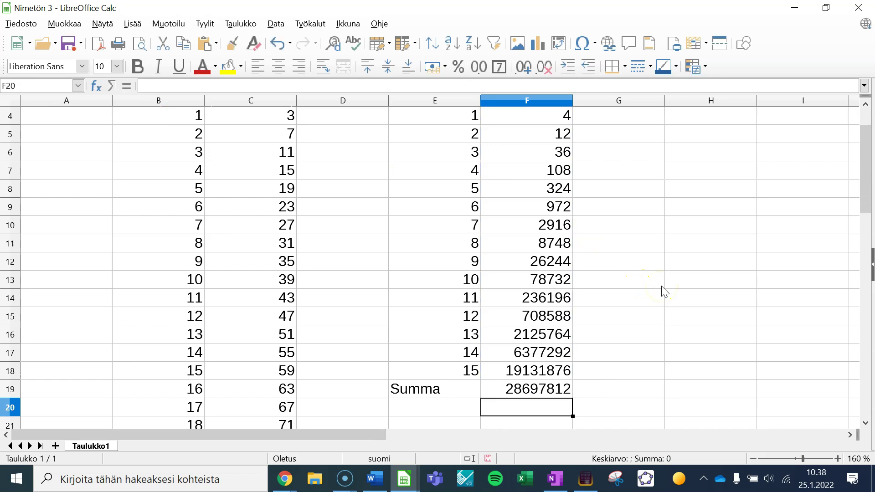
# Step: Make the sum label and its value in E19:F19 bold
pyautogui.click(533, 390)
pyautogui.moveTo(428, 389); pyautogui.dragTo(535, 387)
pyautogui.click(137, 68)
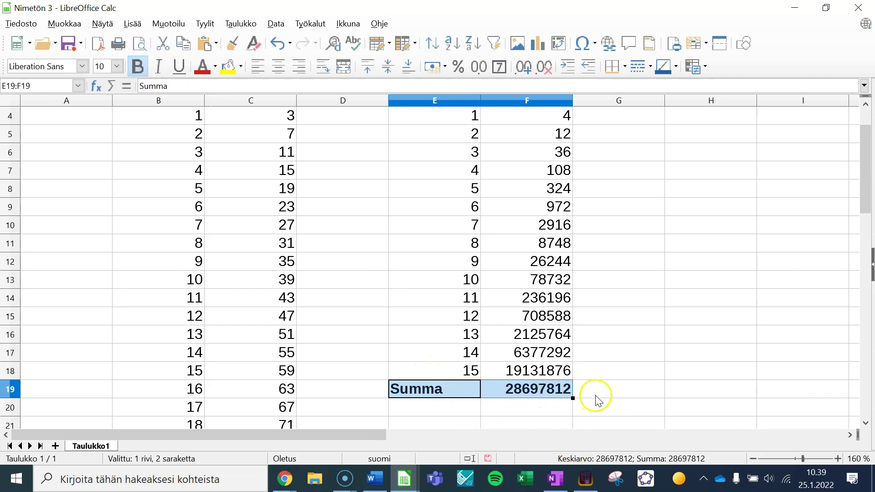
pyautogui.click(688, 398)
# Step: Add a top border line to the sum row E19:F19 and select F19 to review its formula
pyautogui.moveTo(417, 389); pyautogui.dragTo(508, 394)
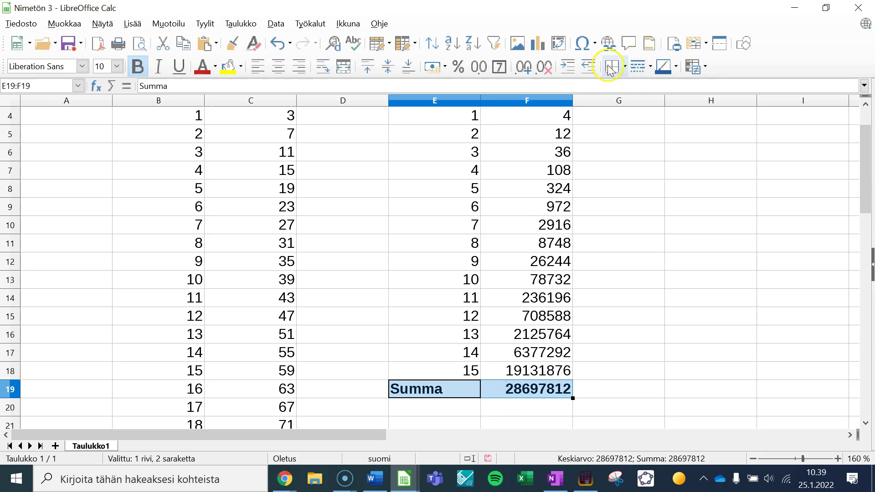
pyautogui.click(625, 67)
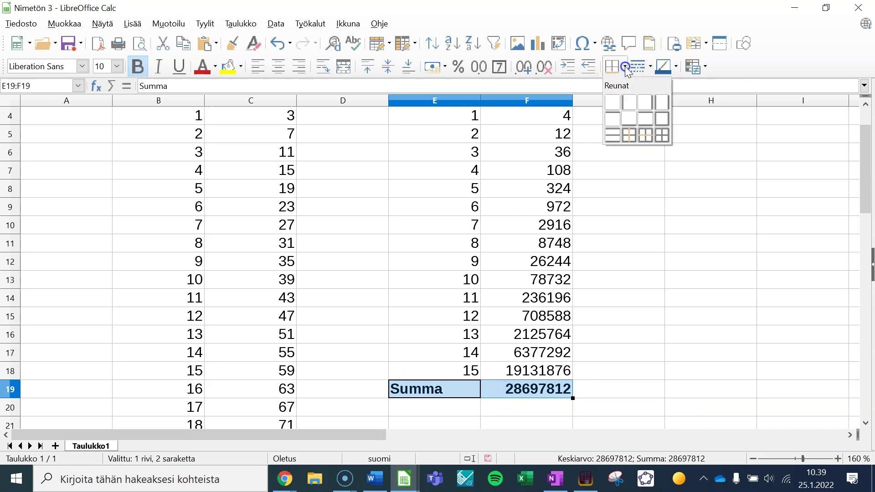
pyautogui.click(610, 119)
pyautogui.click(654, 333)
pyautogui.click(778, 406)
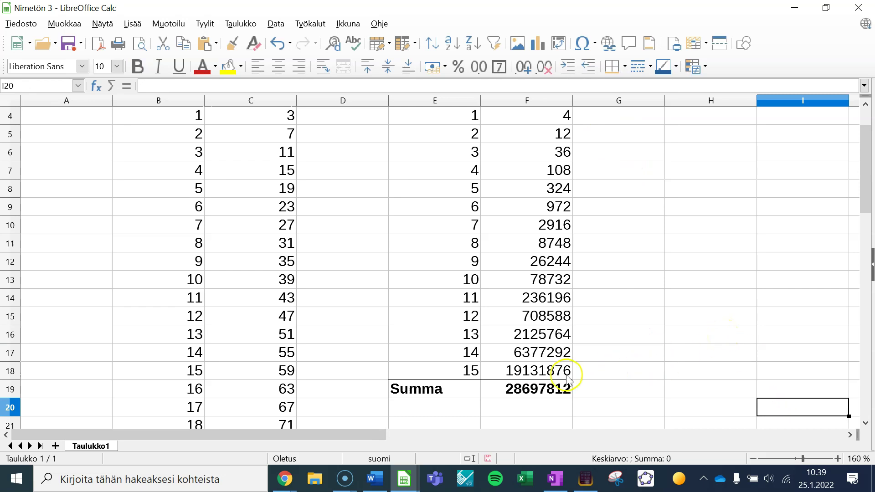
pyautogui.click(538, 389)
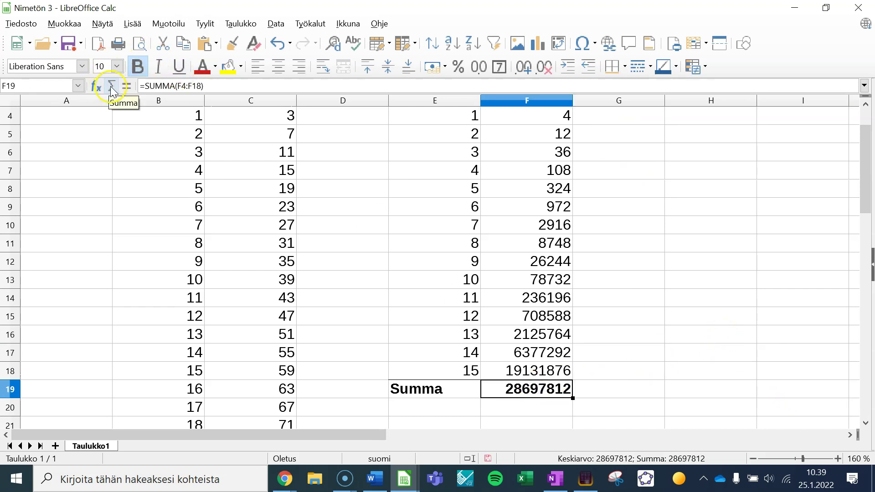